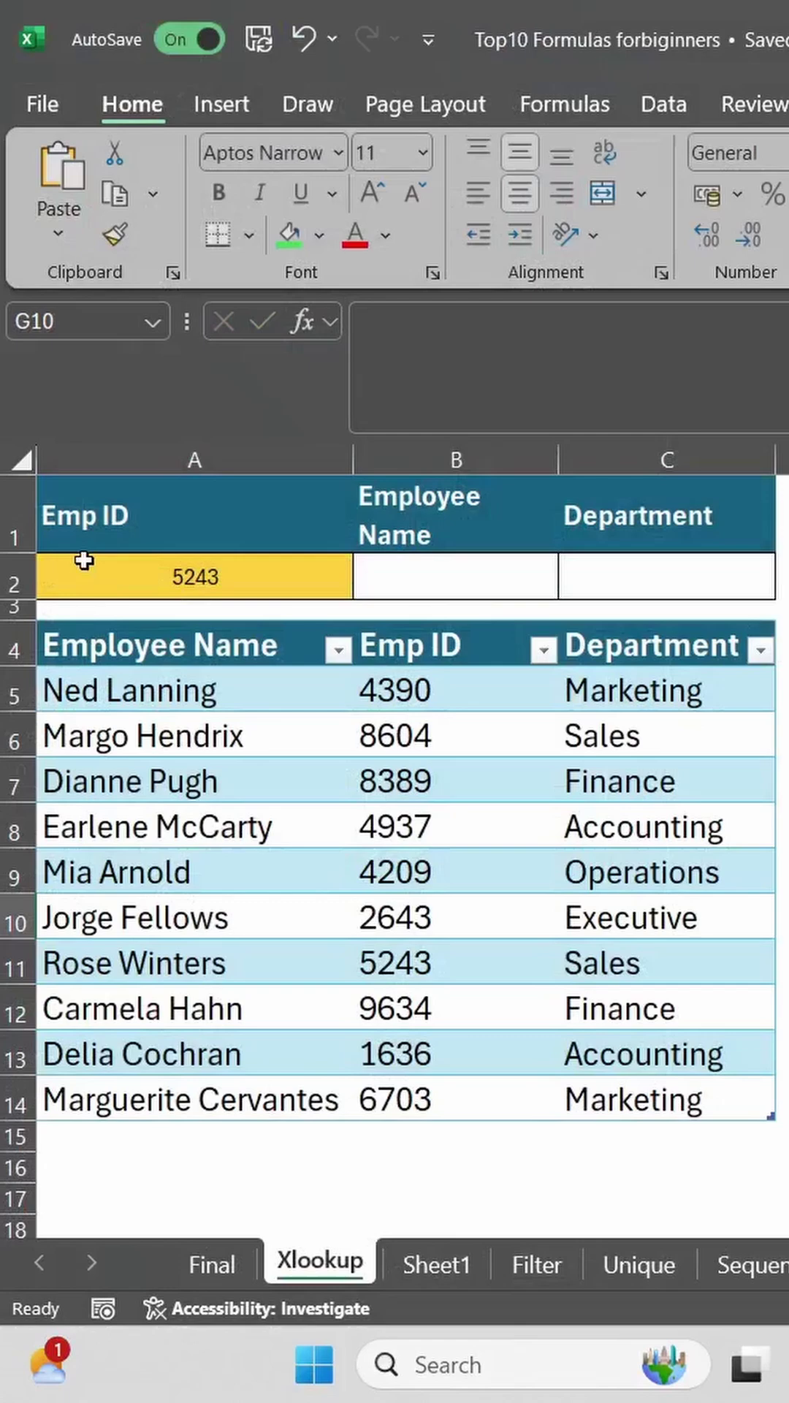
Step: Highlight the employee names, the whole employee table and its Emp ID column for review
drag(129, 648, 178, 828)
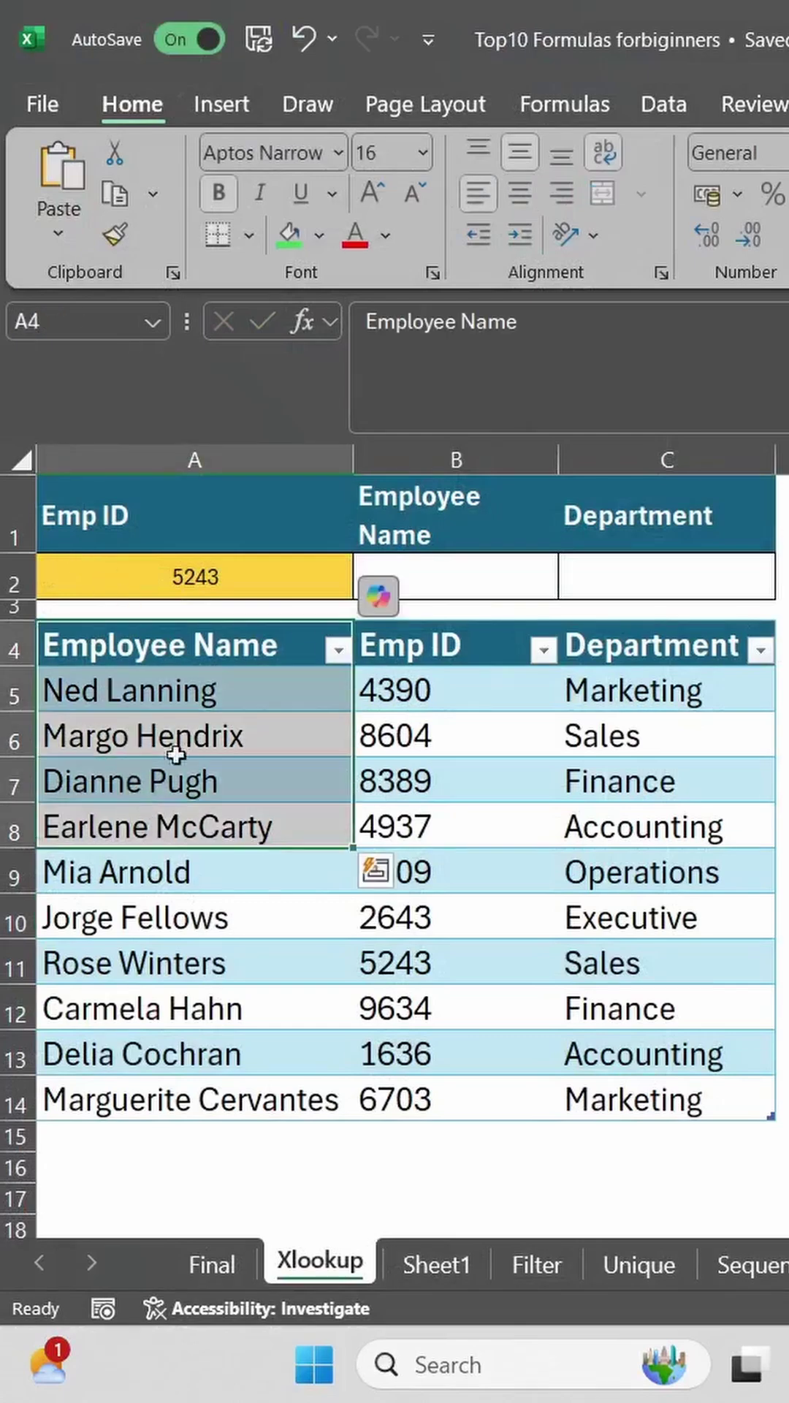
click(166, 737)
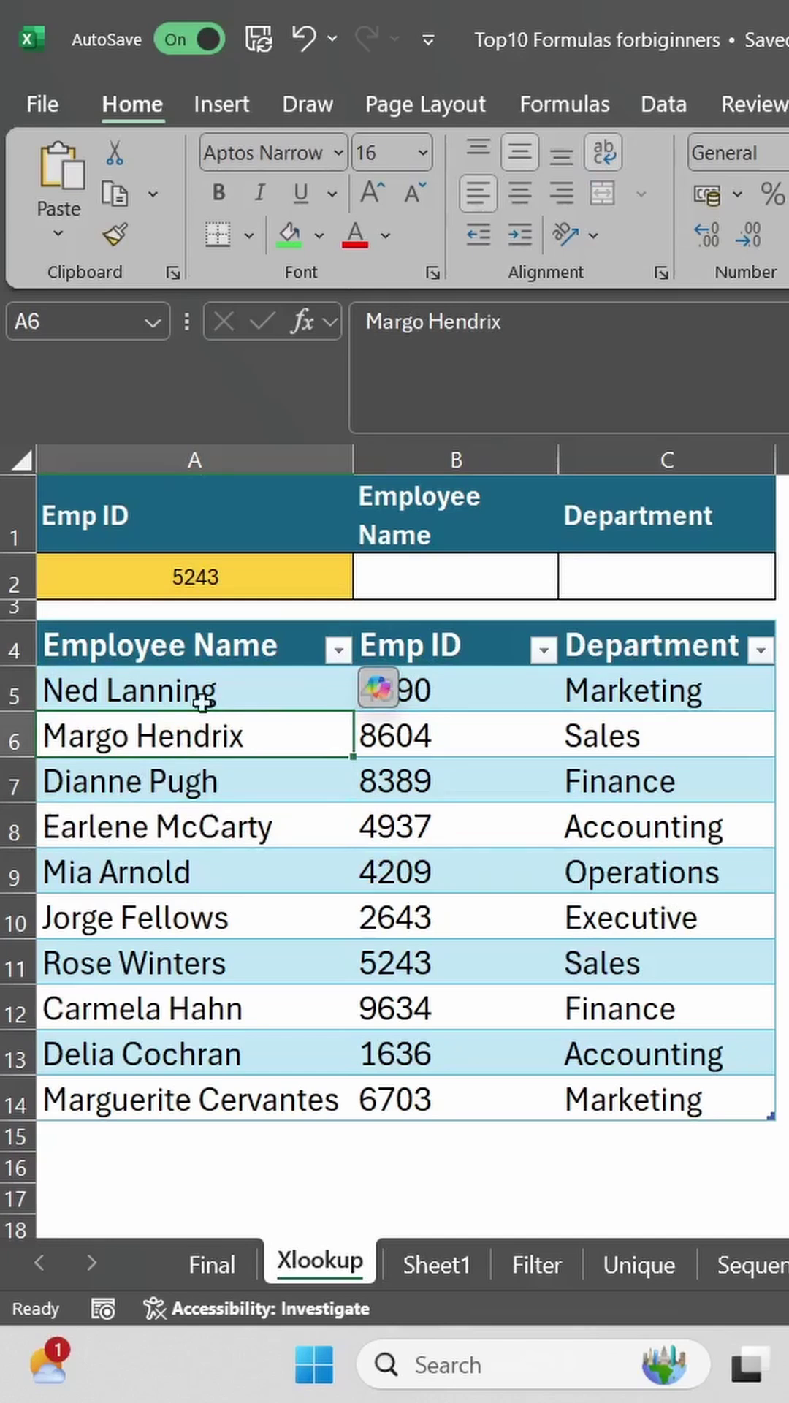
drag(208, 642, 670, 1101)
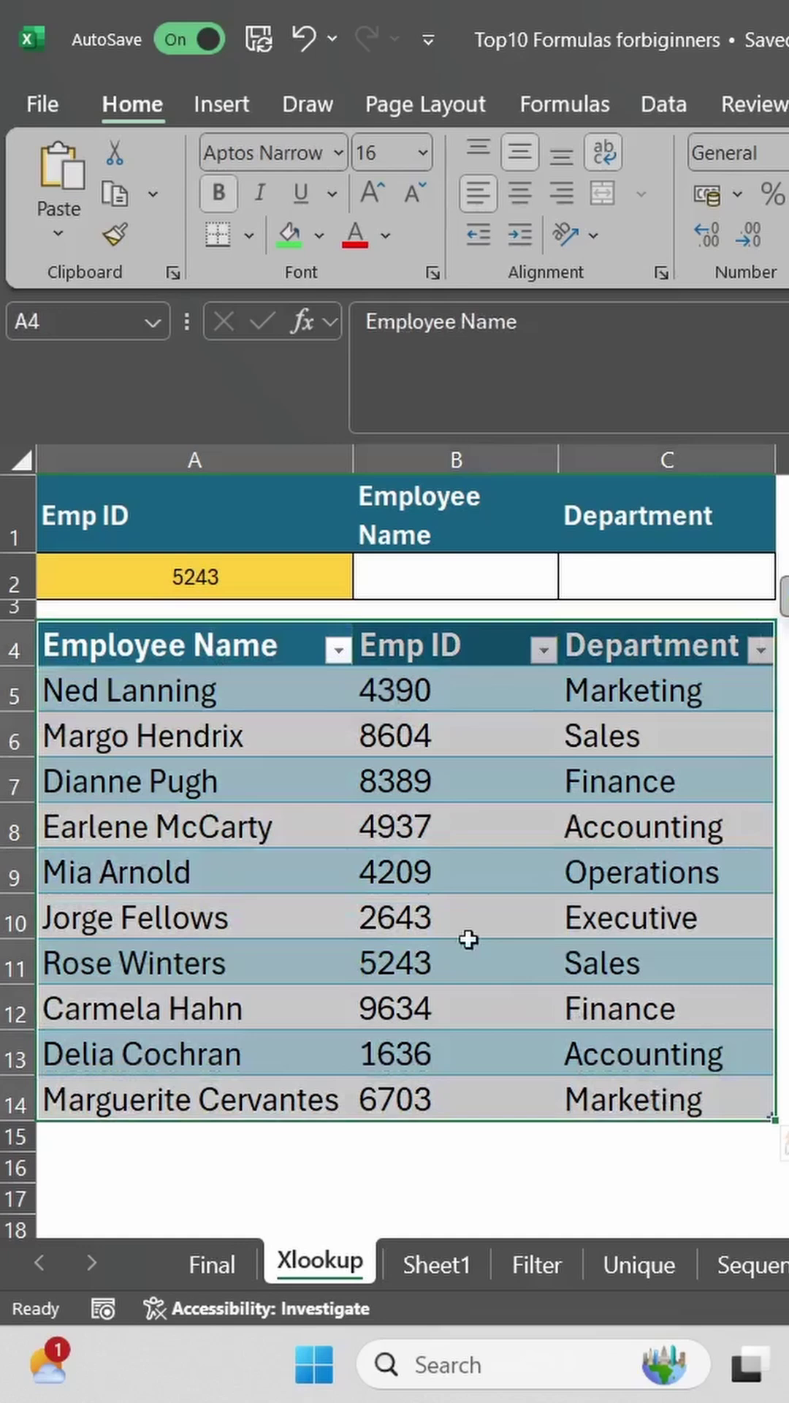
click(419, 837)
click(426, 680)
drag(426, 676, 417, 1100)
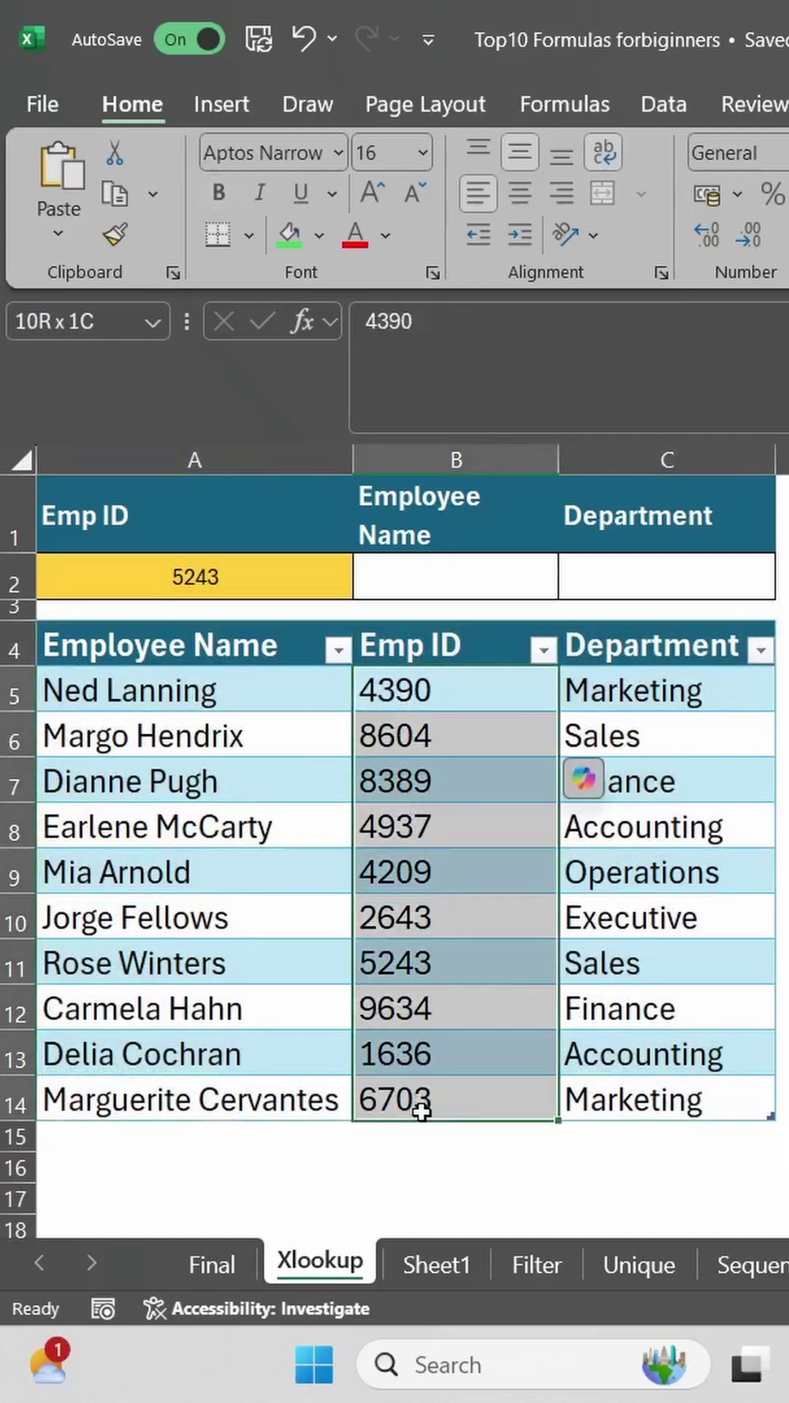
click(310, 583)
Step: Change the lookup ID in A2 from 5243 to 8389, rechecking the name and ID columns
click(444, 581)
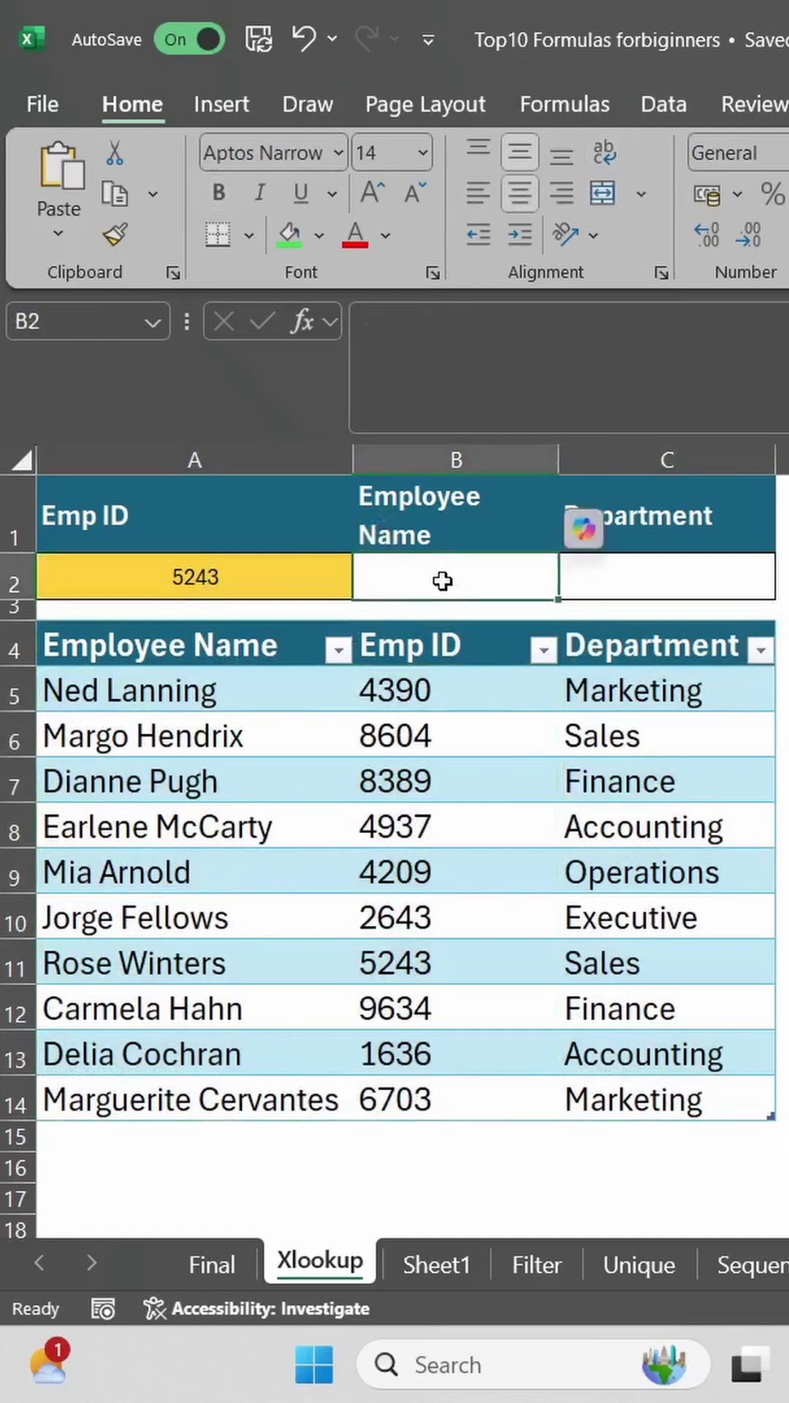
click(260, 585)
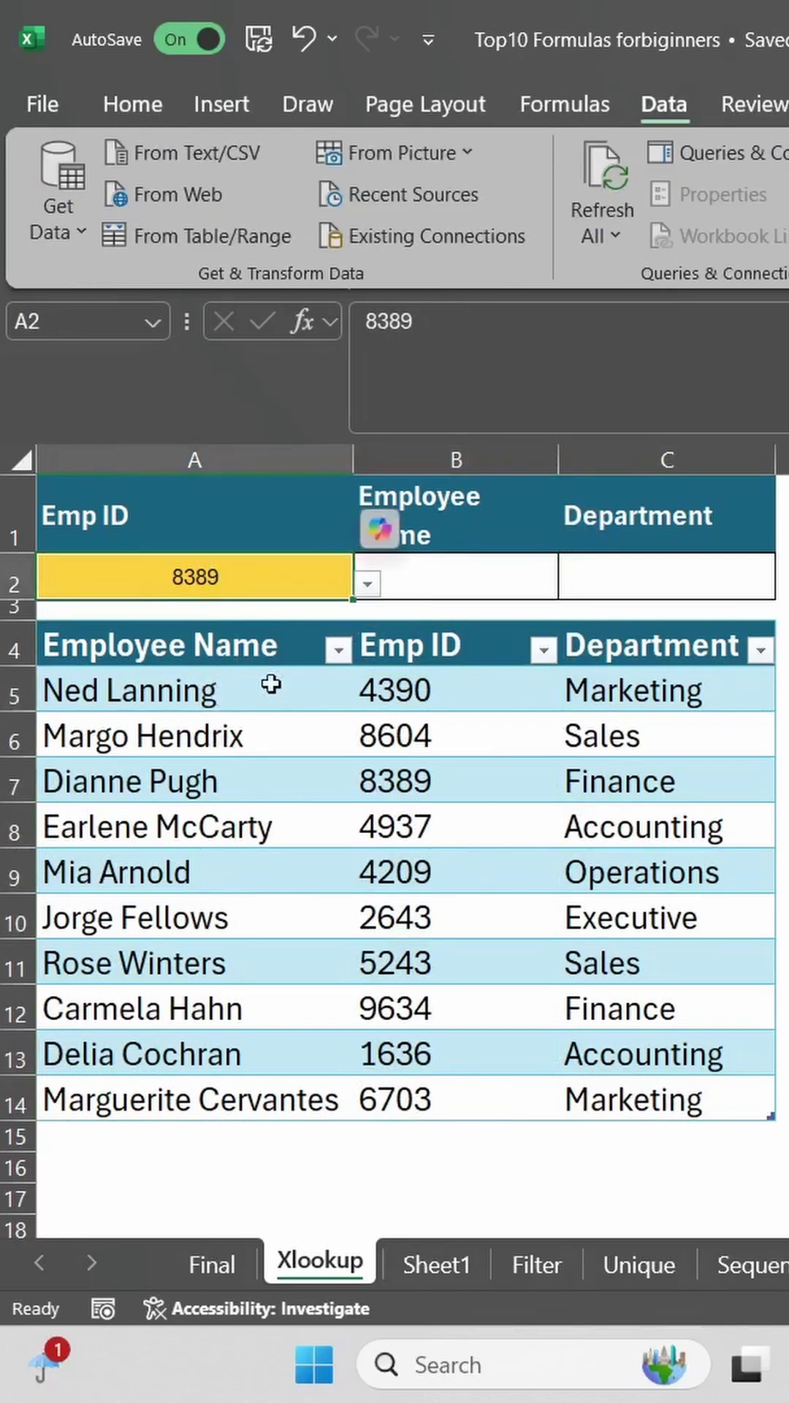
drag(273, 682, 242, 1053)
drag(406, 646, 406, 1099)
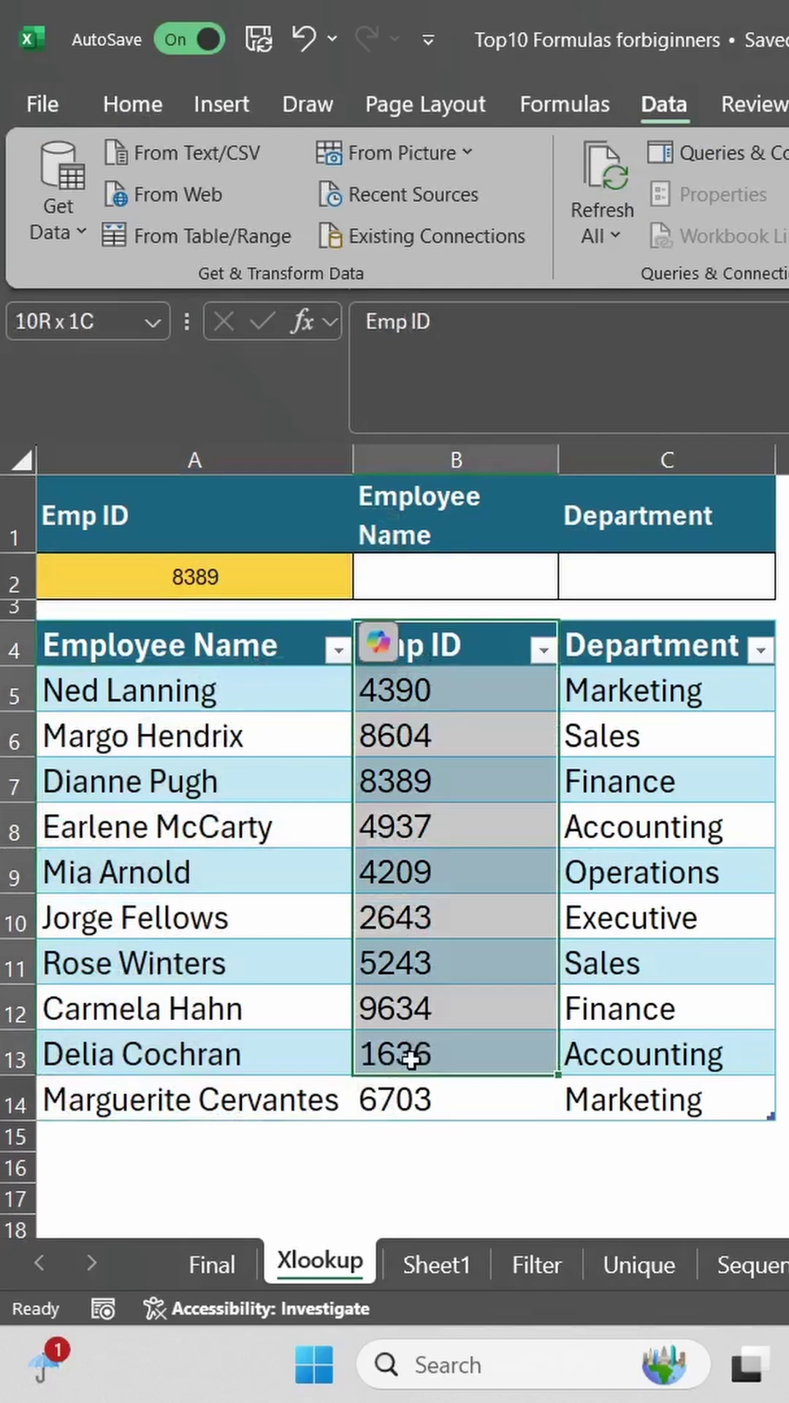
click(399, 582)
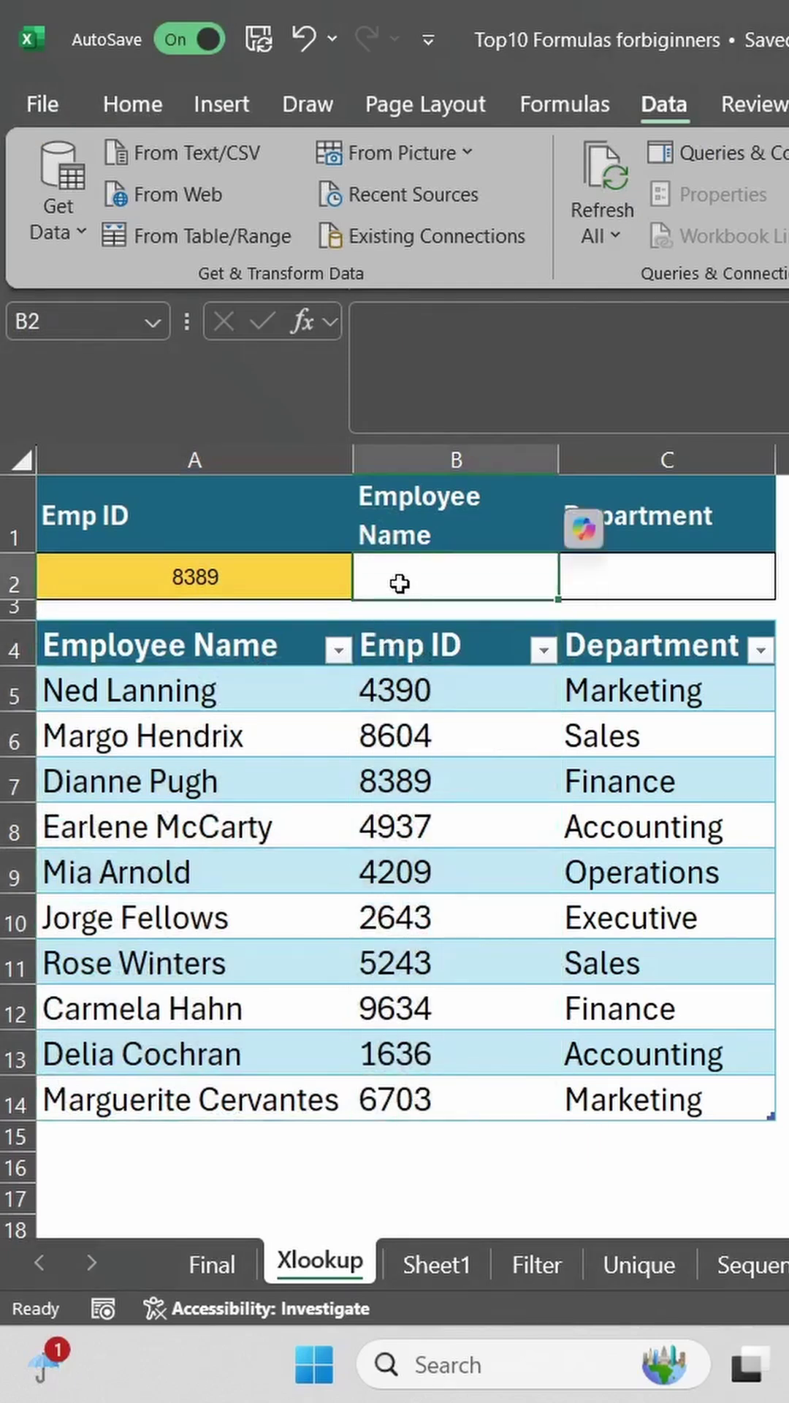
text(=x)
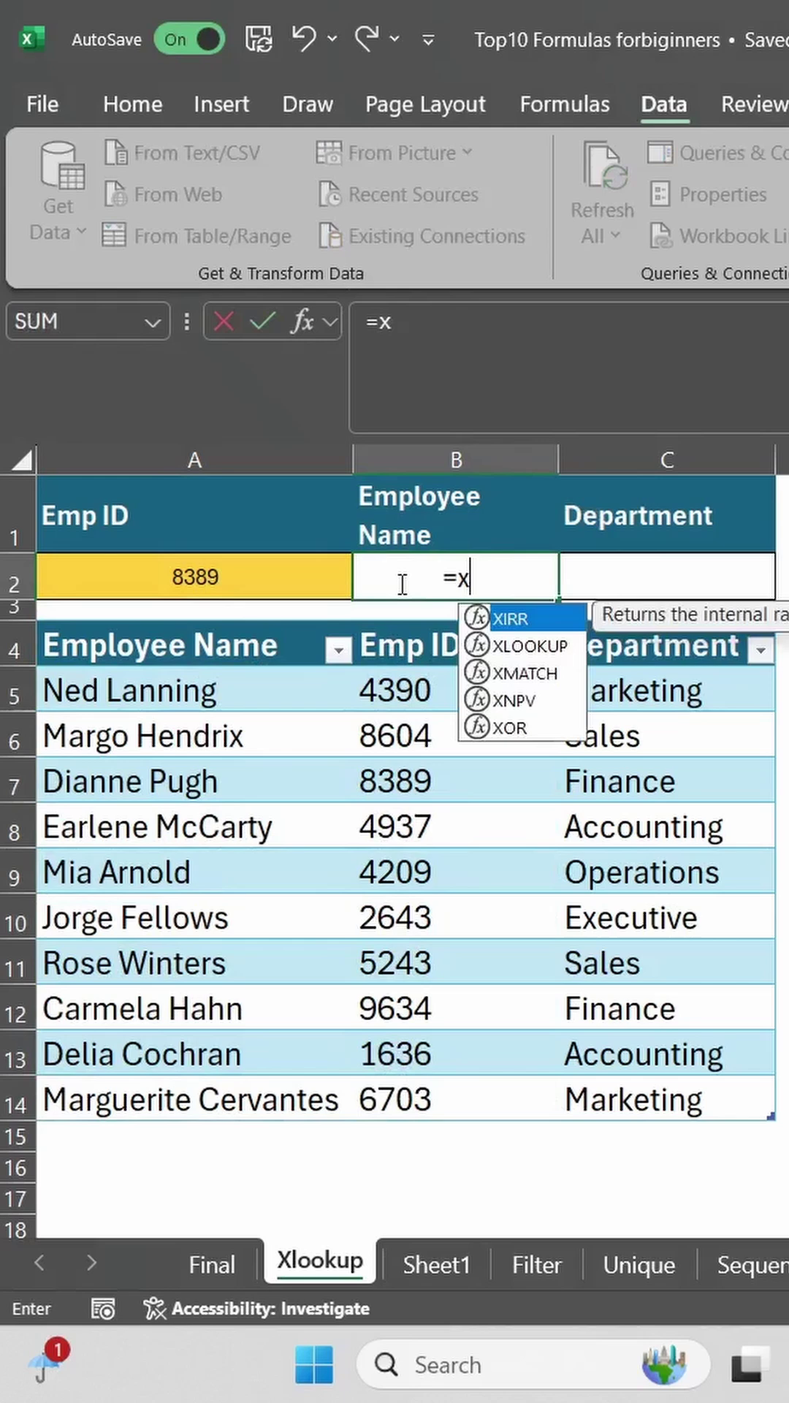
text(loo)
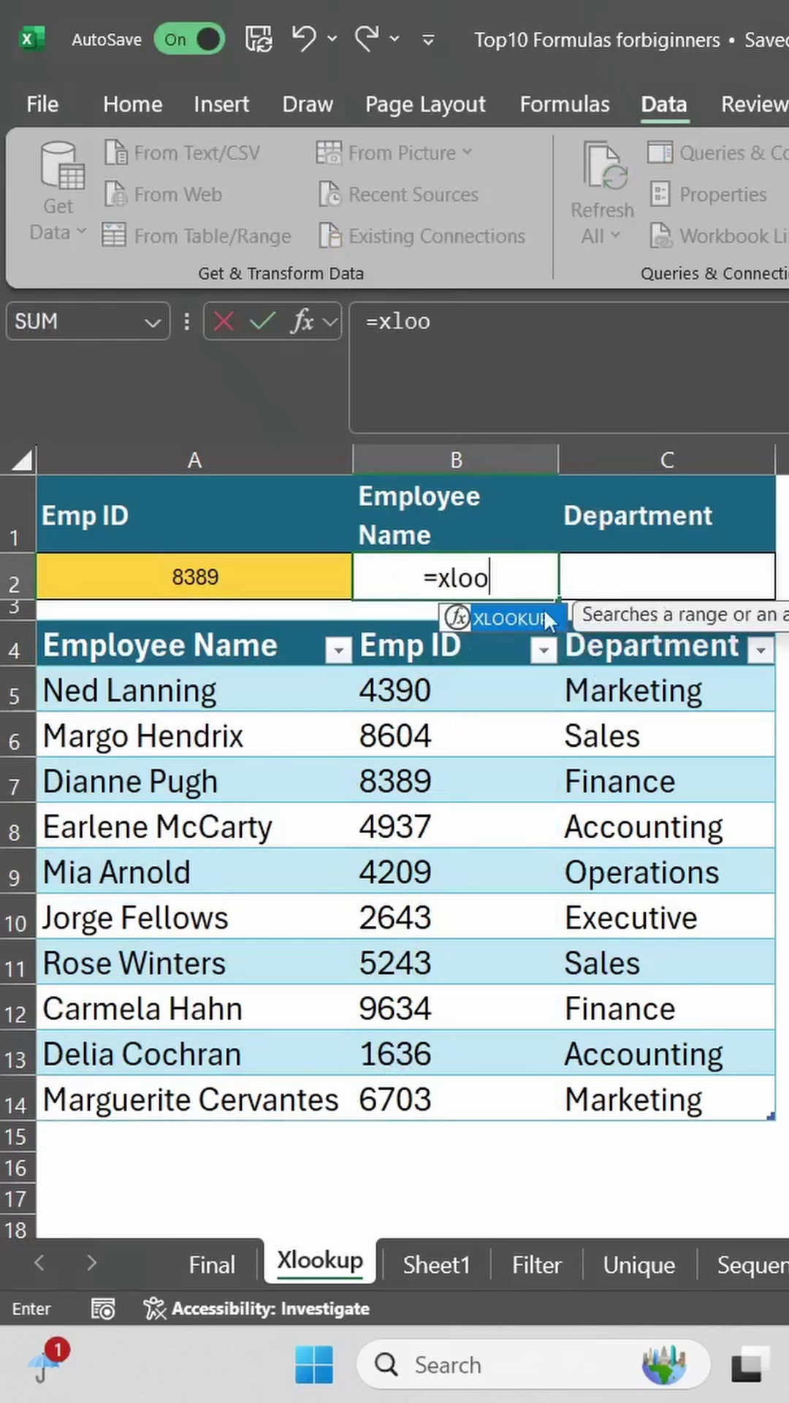
Step: Begin =XLOOKUP in B2 with A2 as the lookup value and the Emp ID column as the lookup array
double_click(546, 616)
click(263, 581)
text(,)
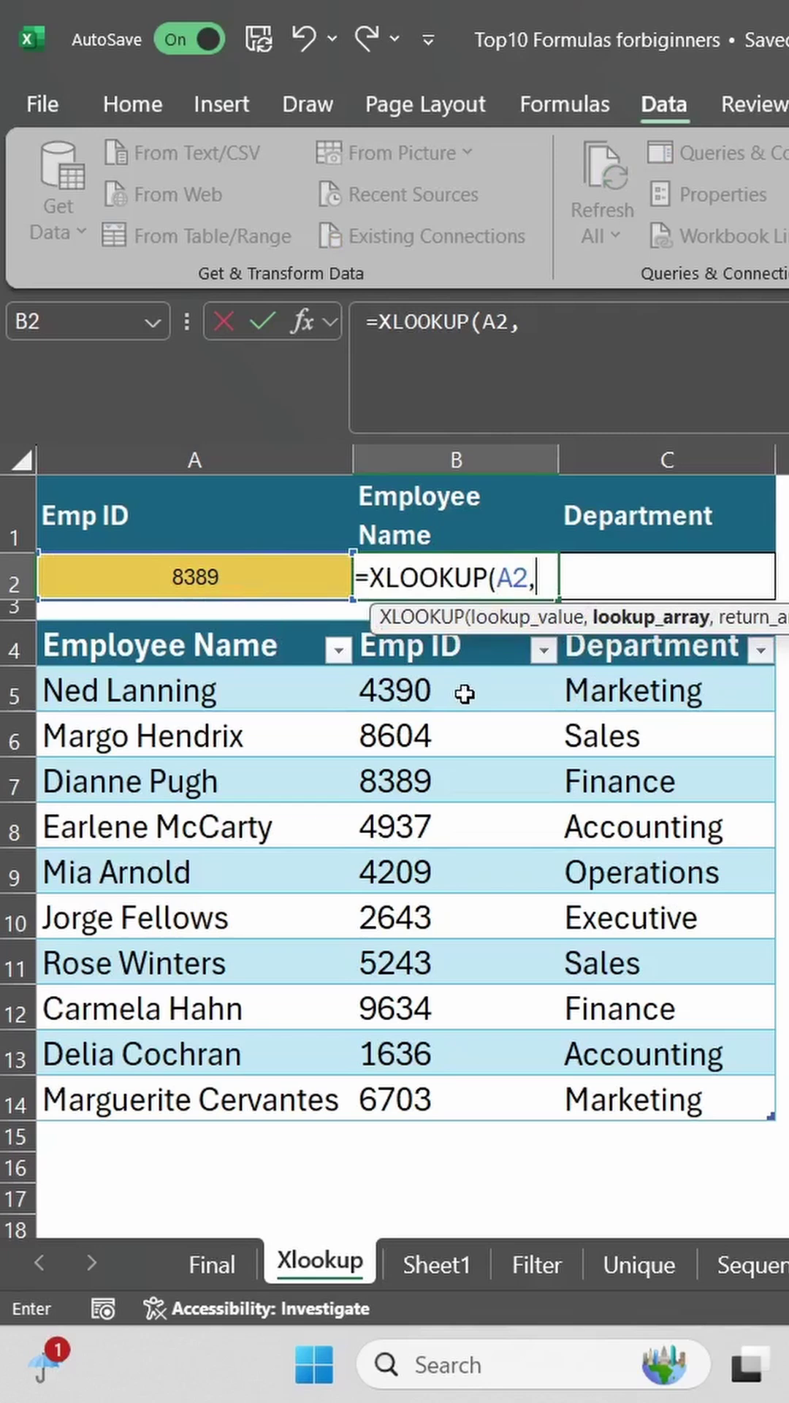
drag(463, 691, 444, 1087)
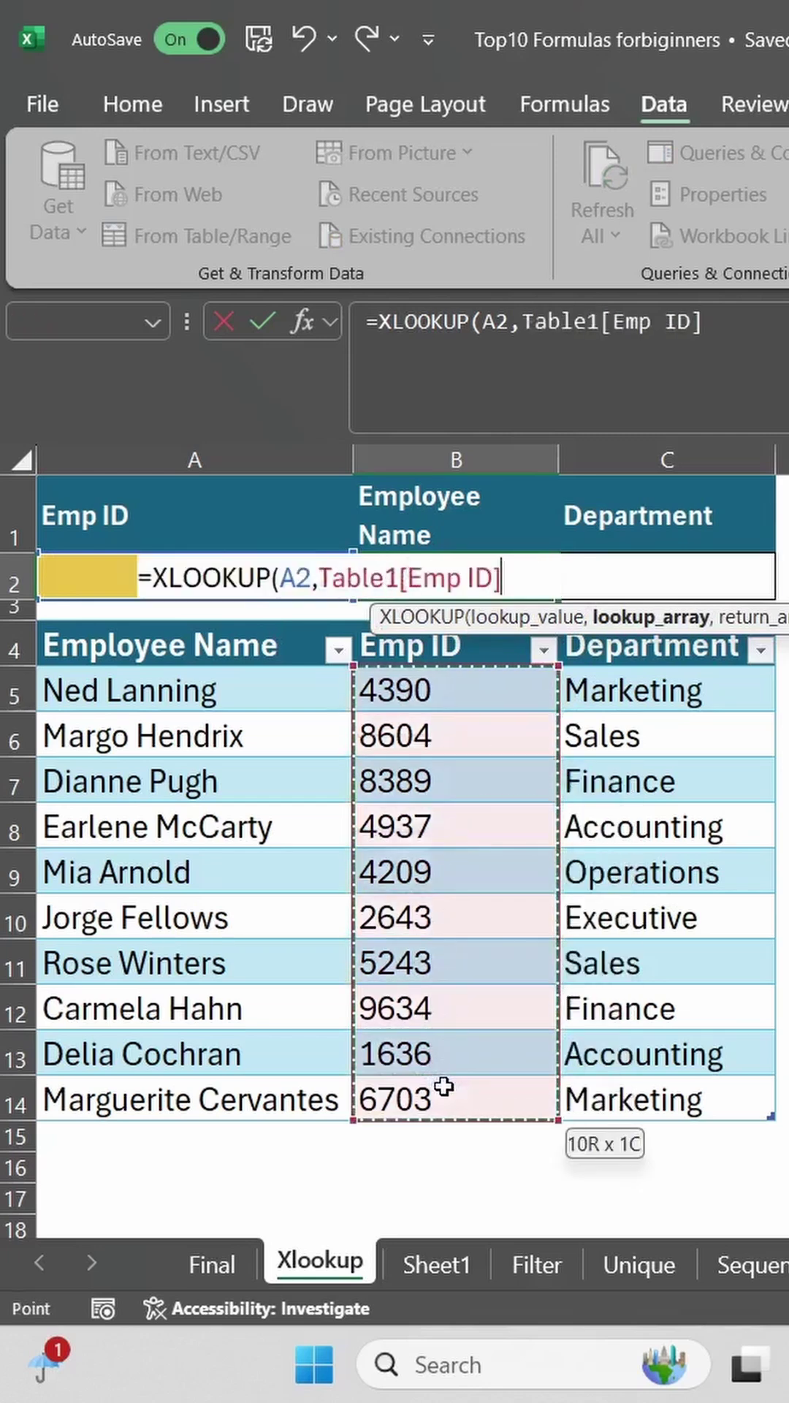
text(,)
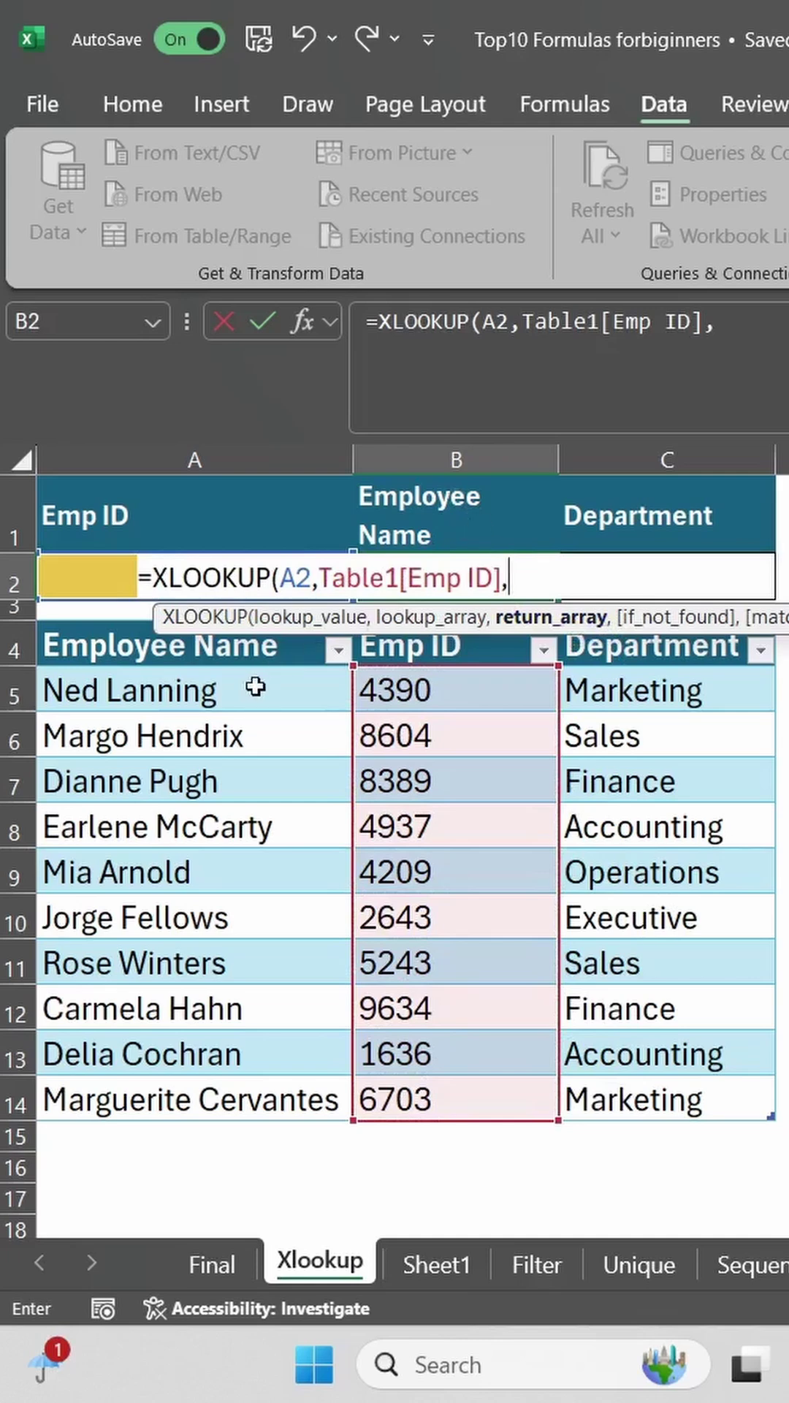
Step: Add Employee Name as the return array, "" as not-found text, and 0 - Exact match
drag(248, 684, 230, 1091)
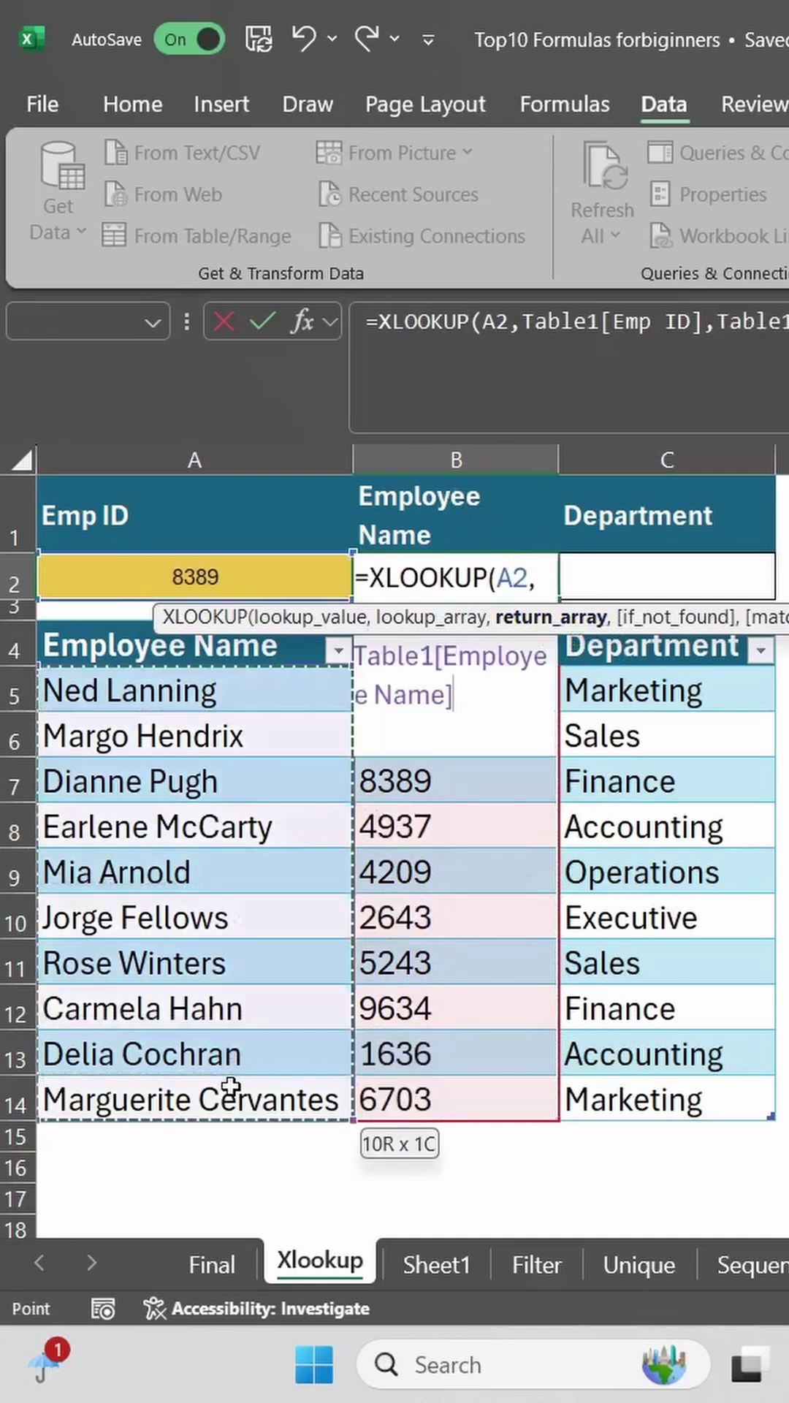
text(,)
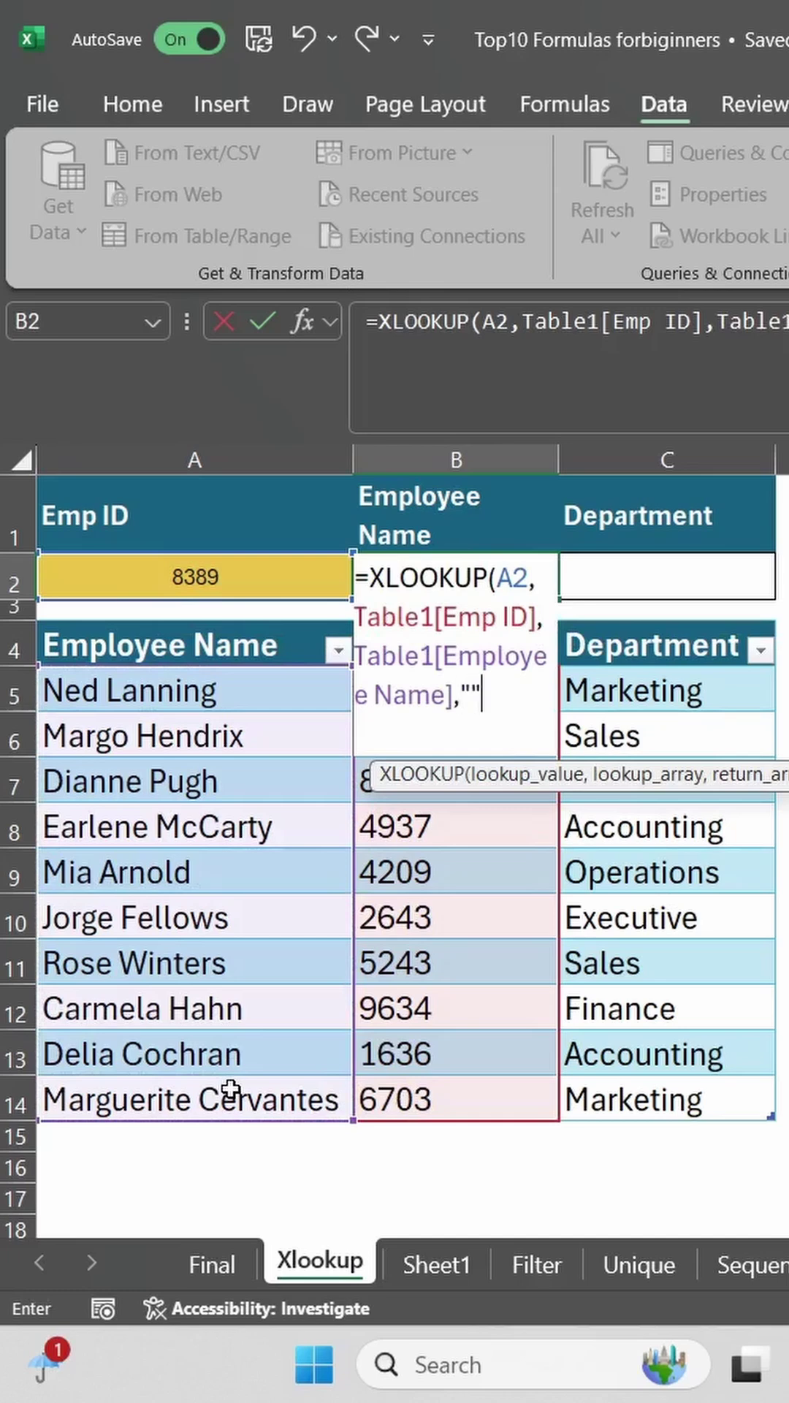
text(,)
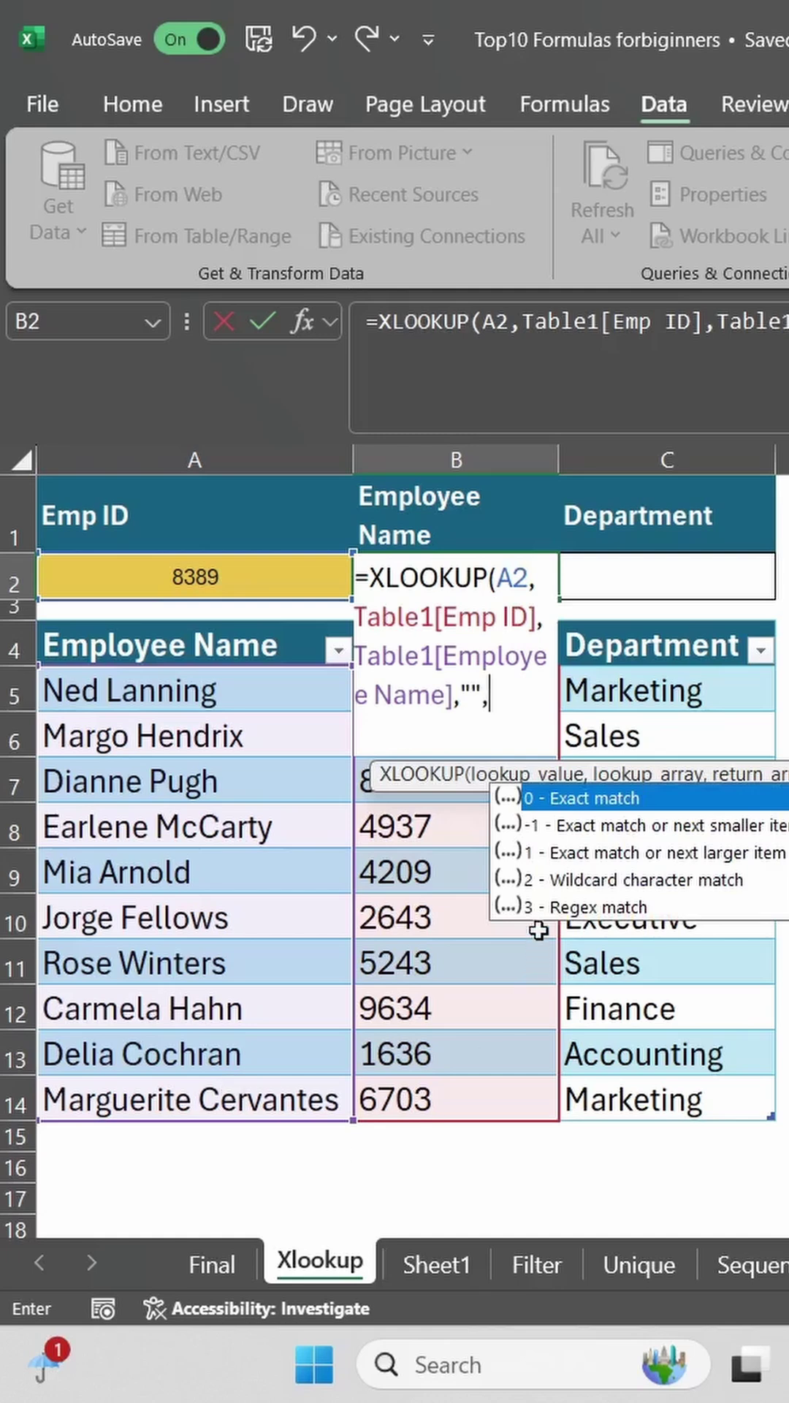
double_click(572, 799)
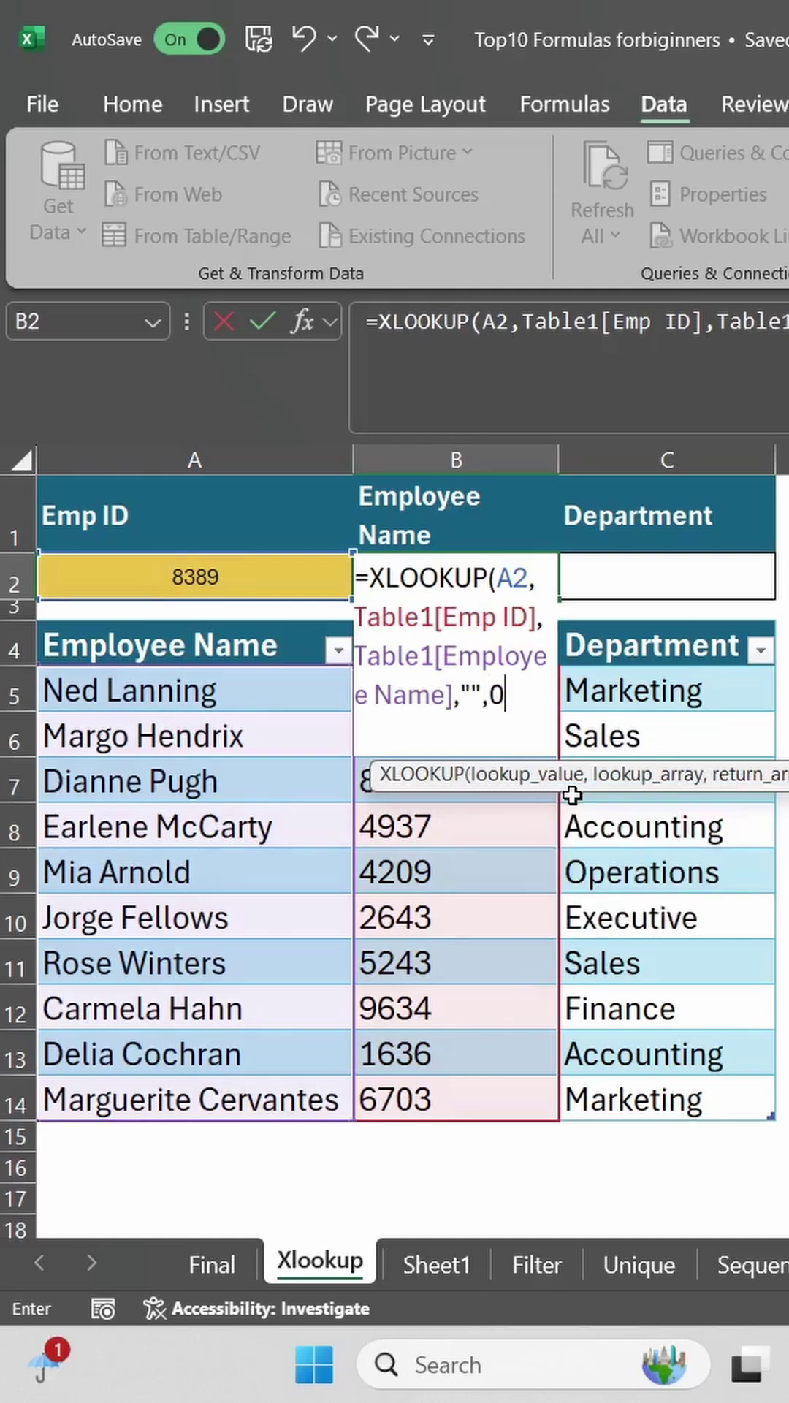
text())
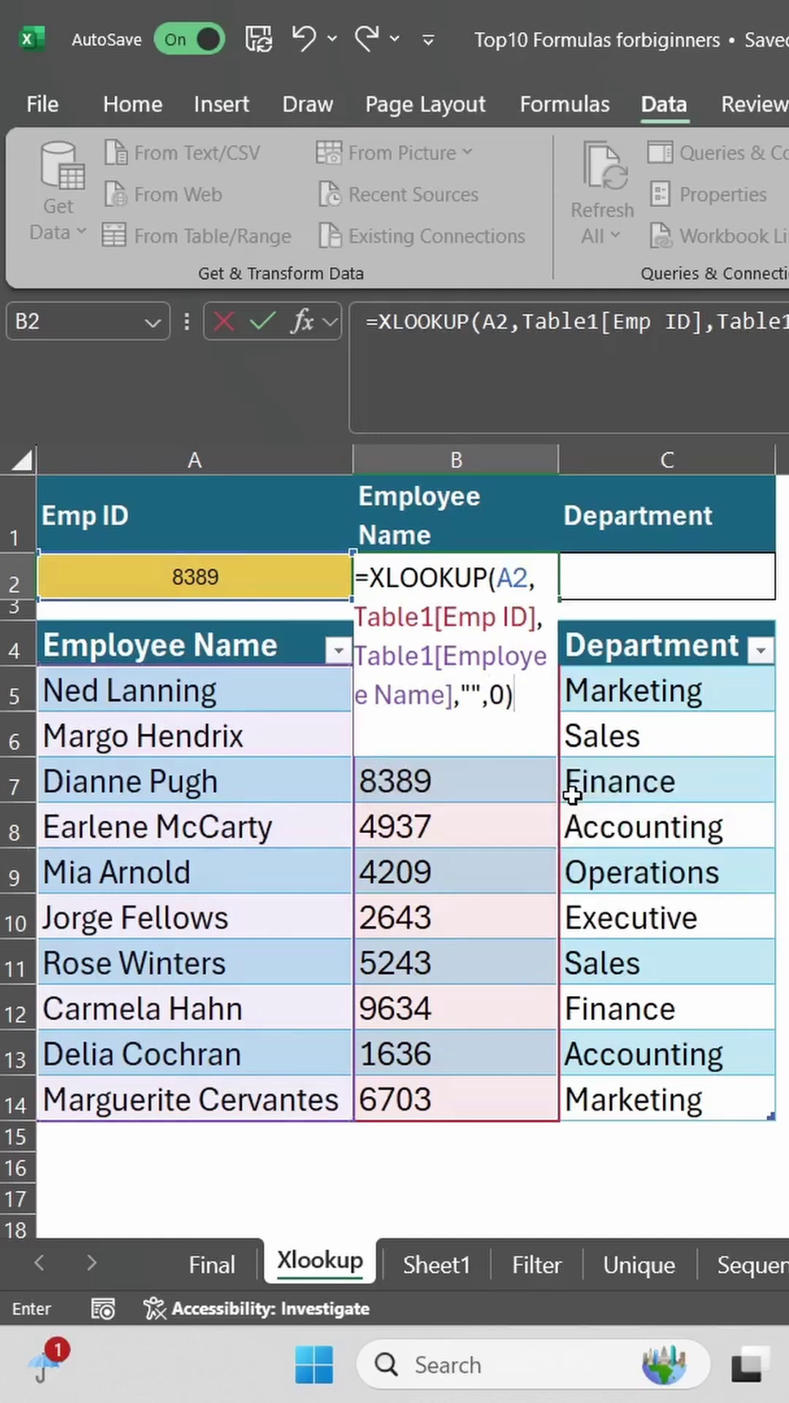
key(Return)
click(215, 589)
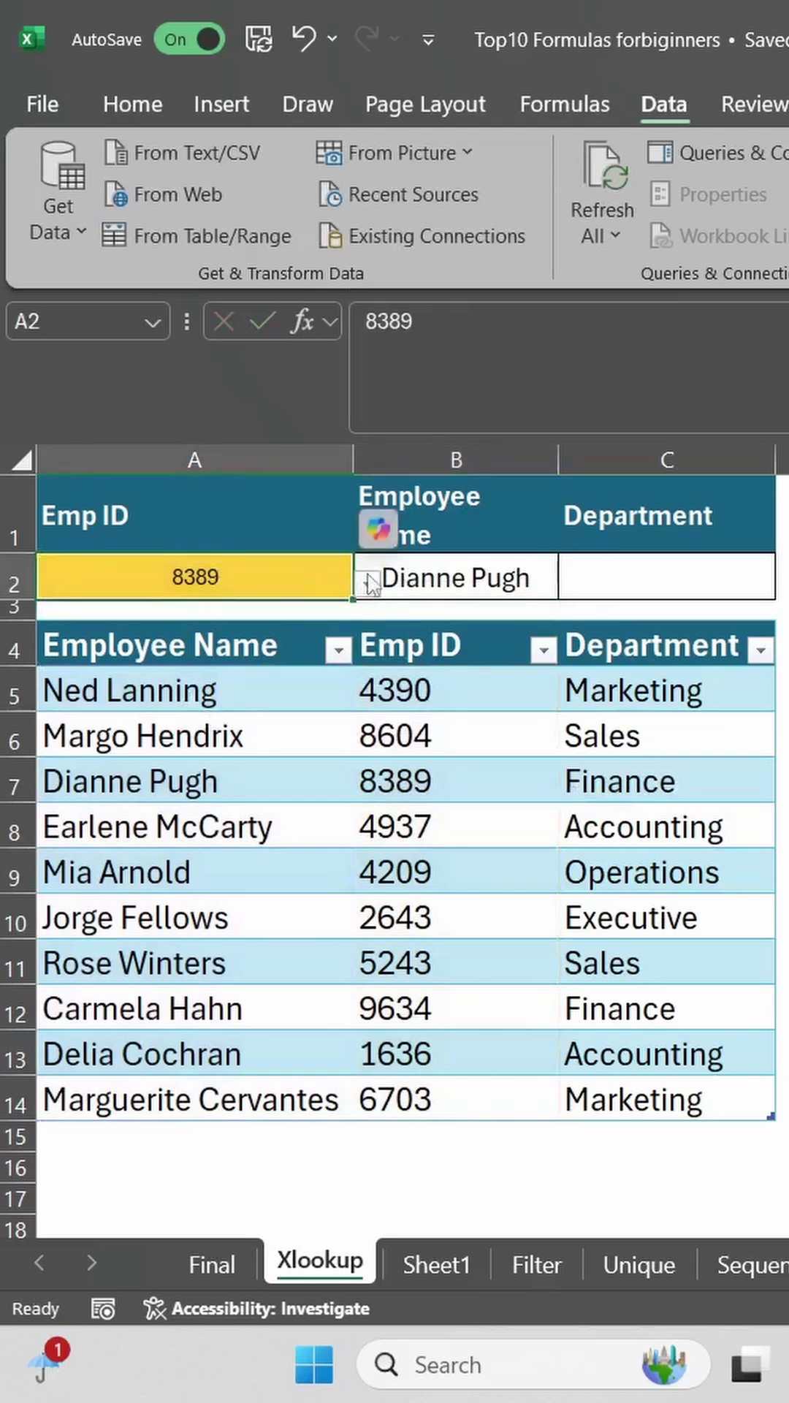
click(371, 586)
click(260, 724)
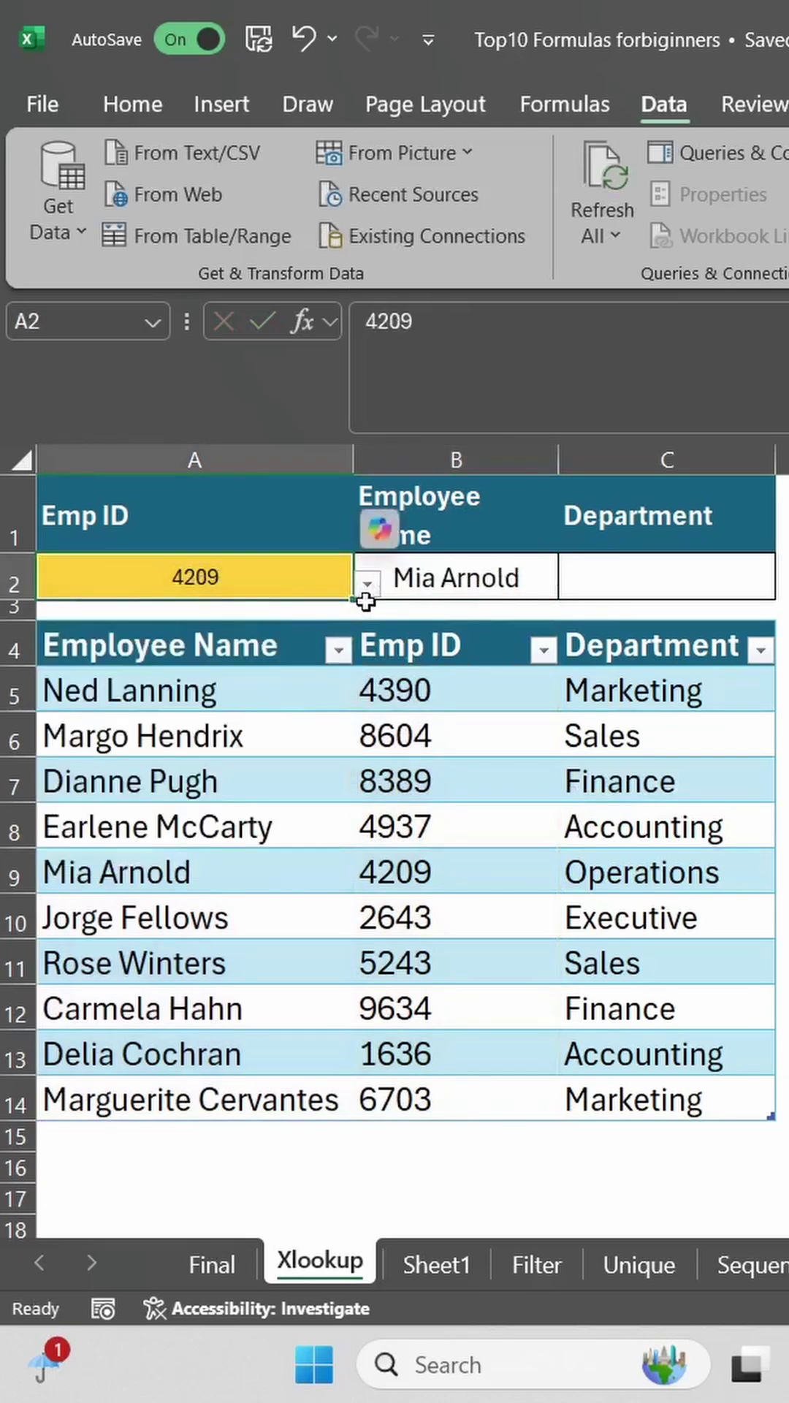